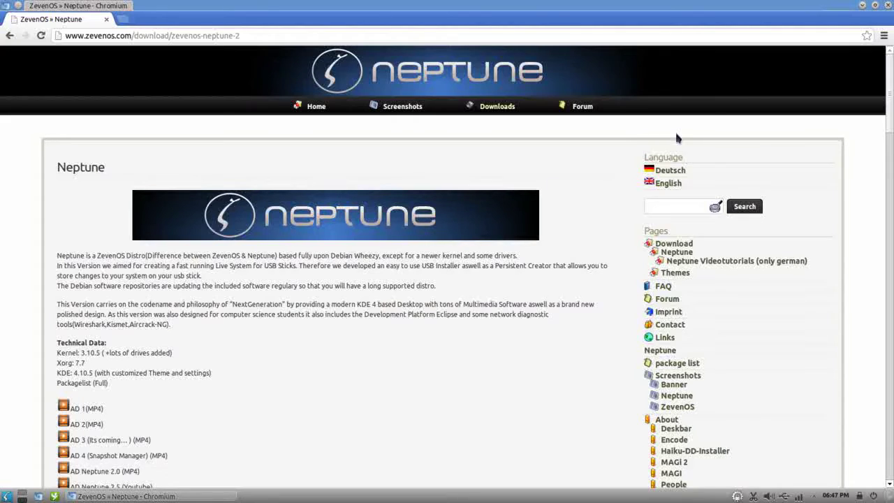
Minimize the browser, look at the Home folder in a file manager window moved toward mid-desktop, and close it
click(863, 6)
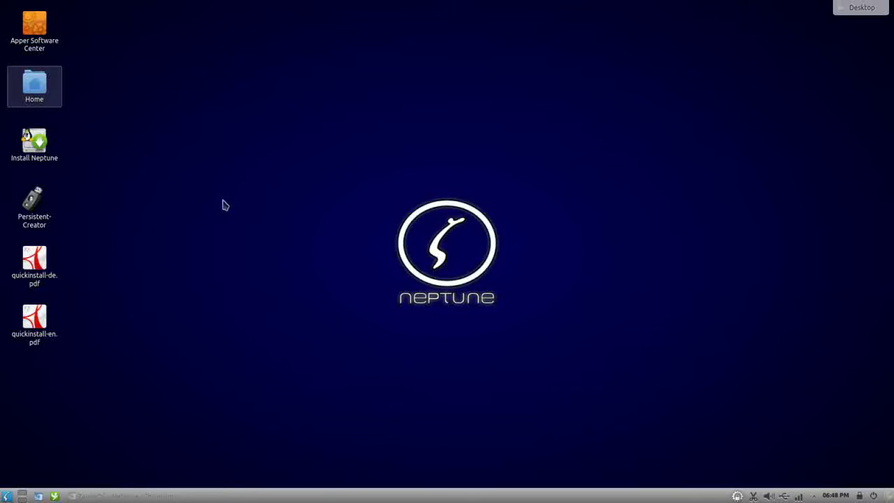
click(40, 98)
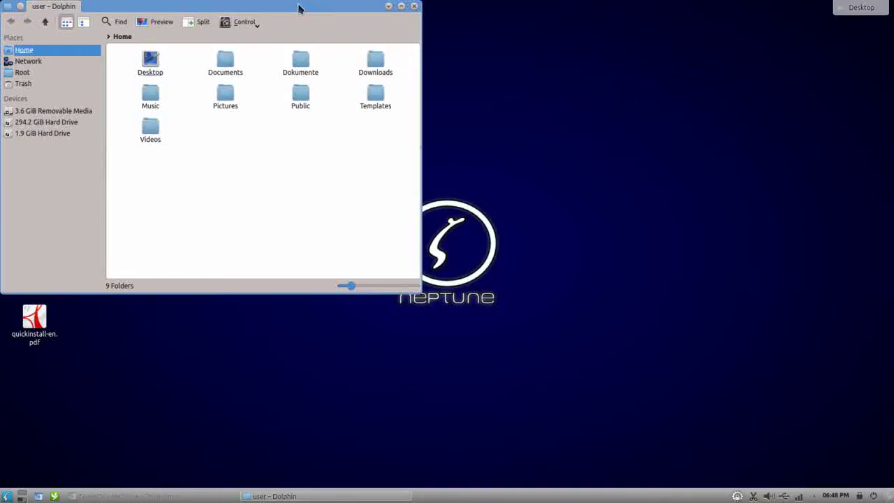
drag(299, 9, 484, 79)
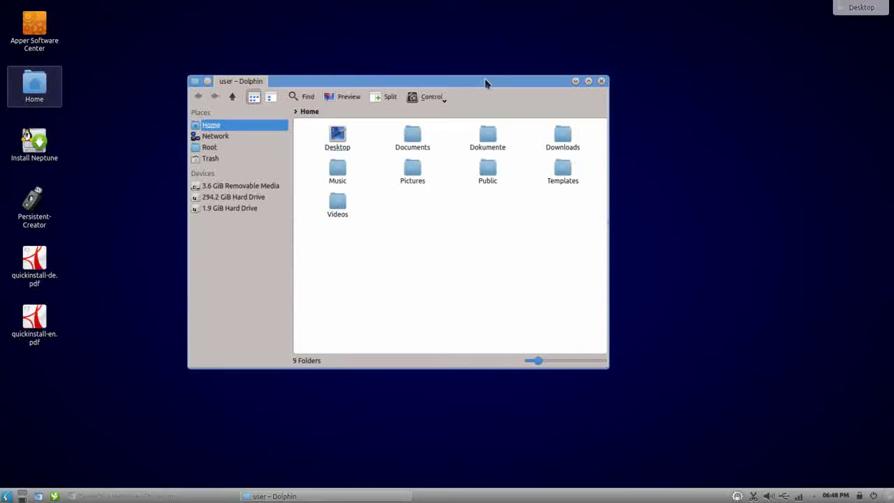
click(602, 81)
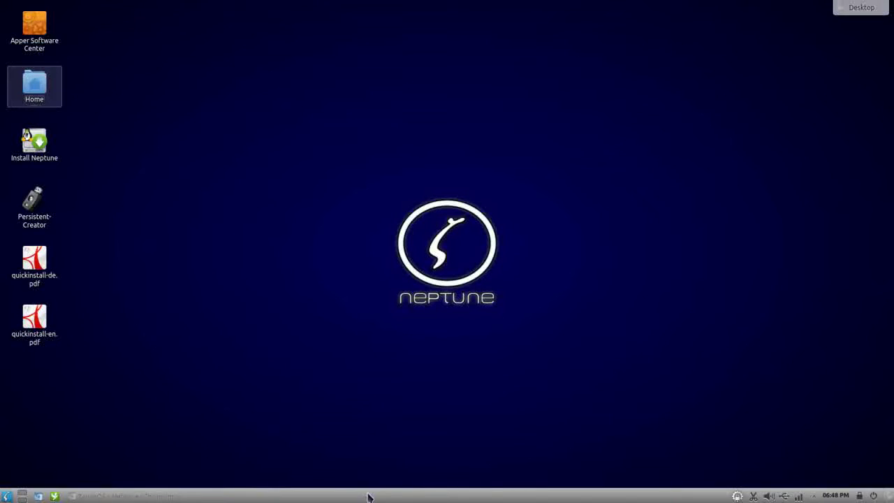
Change the desktop wallpaper to awesome-wp, apply it and close the desktop settings
right_click(429, 173)
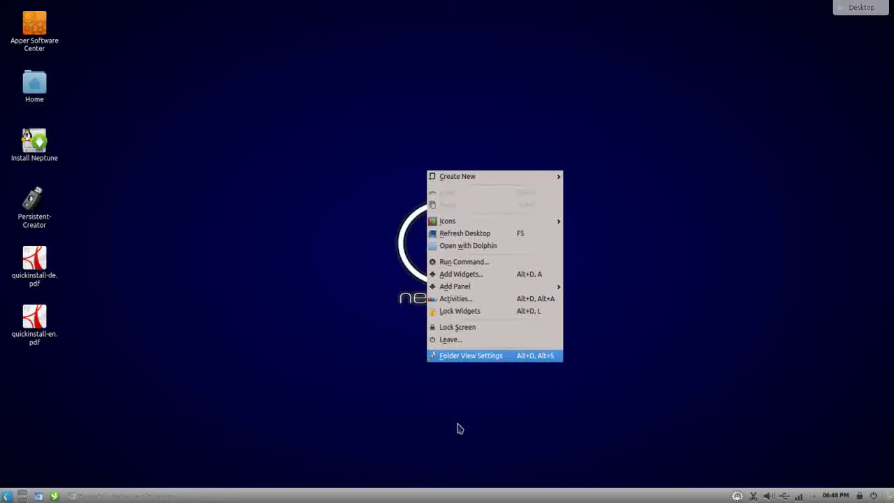
key(Return)
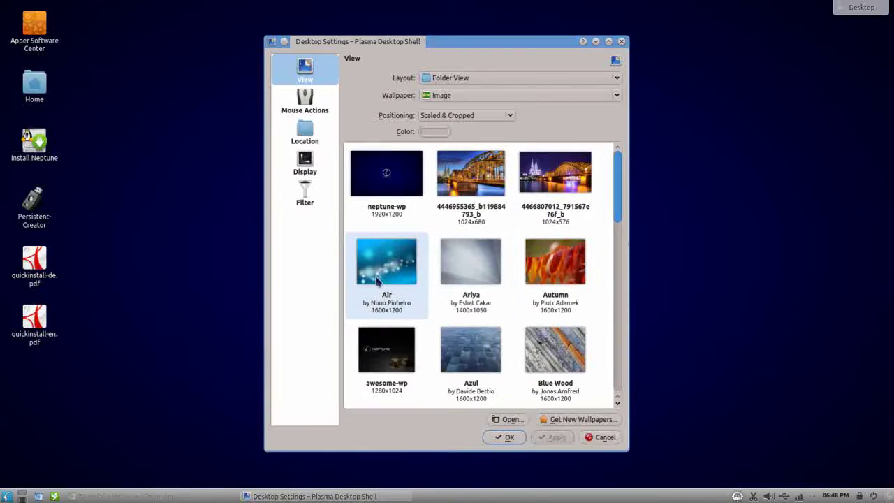
click(406, 351)
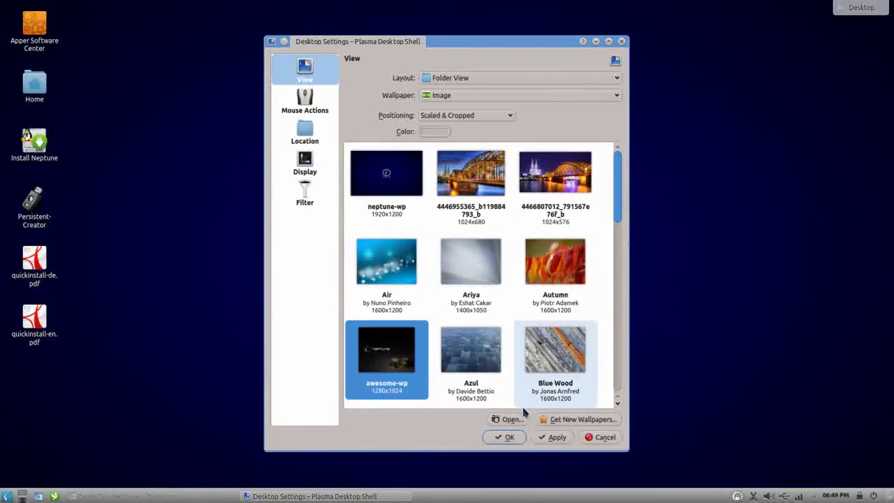
click(543, 437)
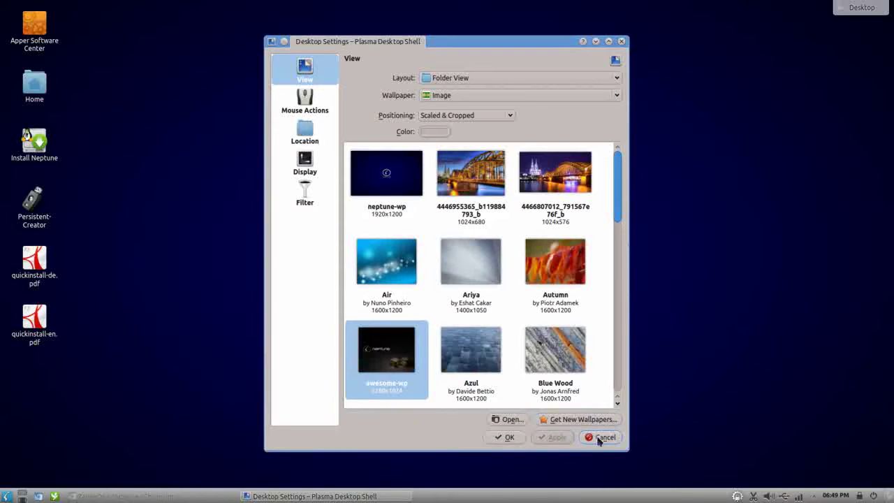
click(599, 438)
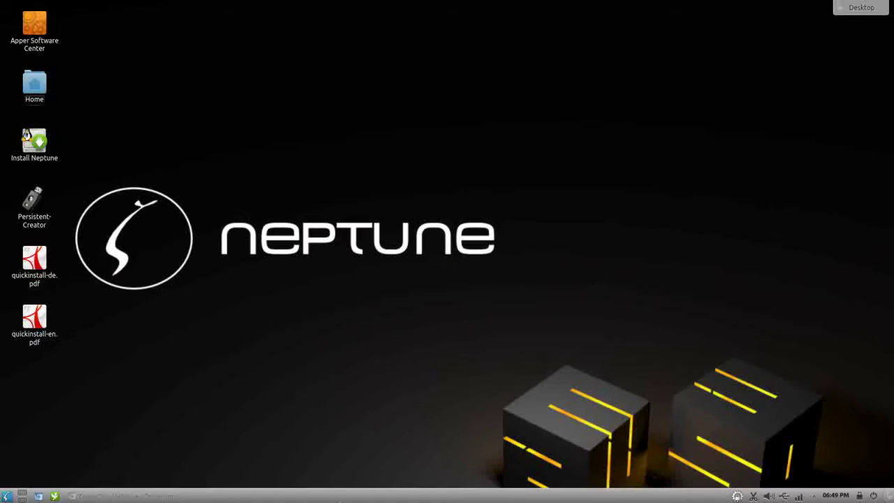
Add the CPU Monitor widget to the desktop's upper-right corner and close the widget browser
right_click(342, 498)
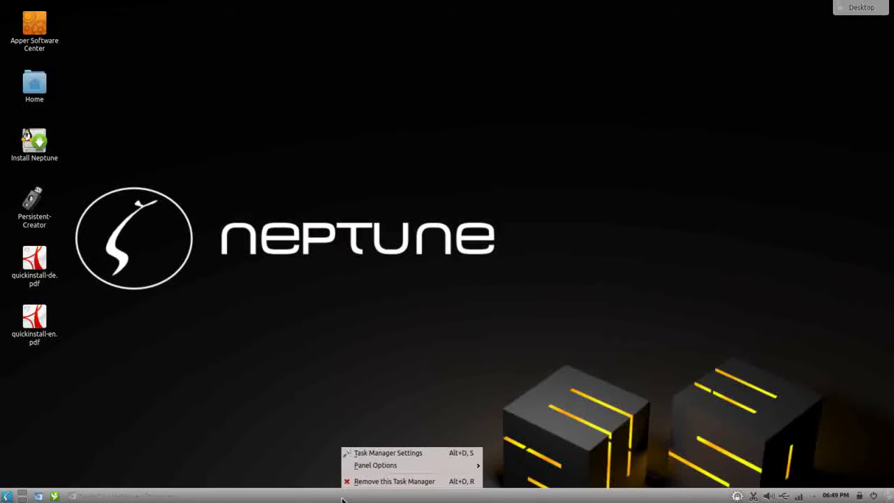
mouse_move(407, 466)
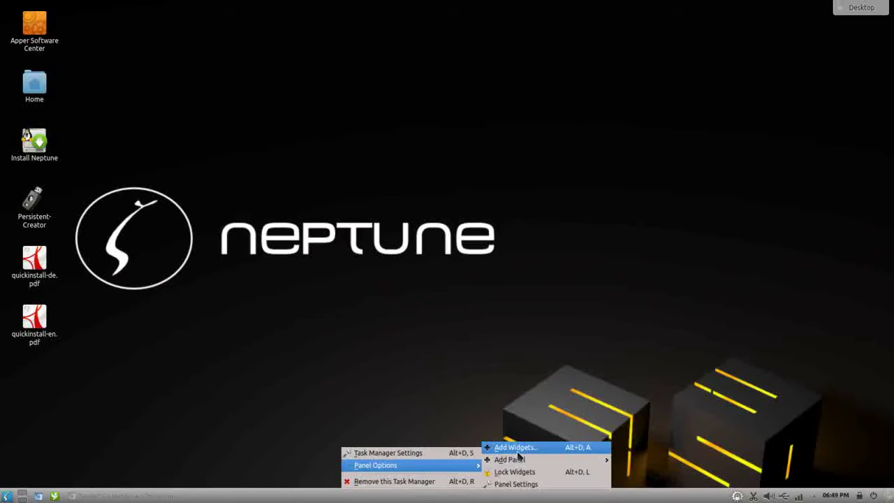
click(518, 451)
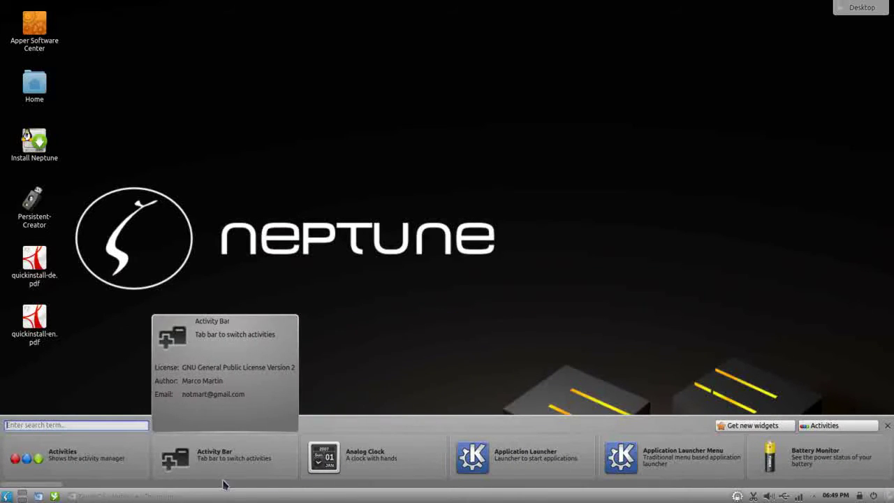
drag(46, 489, 161, 495)
drag(172, 492, 193, 494)
drag(417, 460, 761, 36)
mouse_move(859, 75)
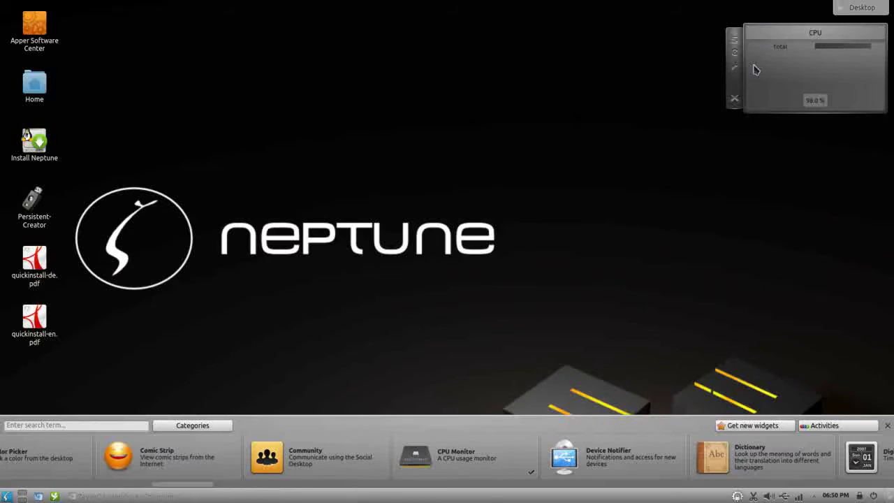
click(887, 426)
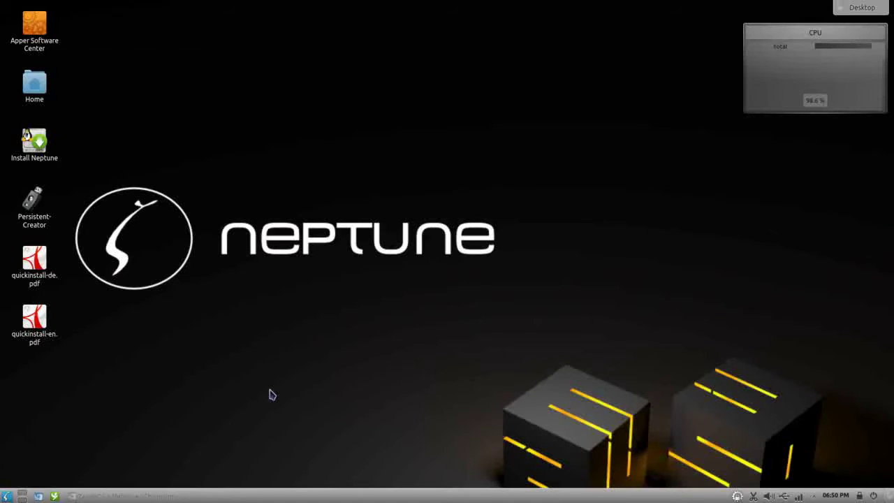
Examine the full lists of installed Office and Utilities applications in the application launcher
click(7, 496)
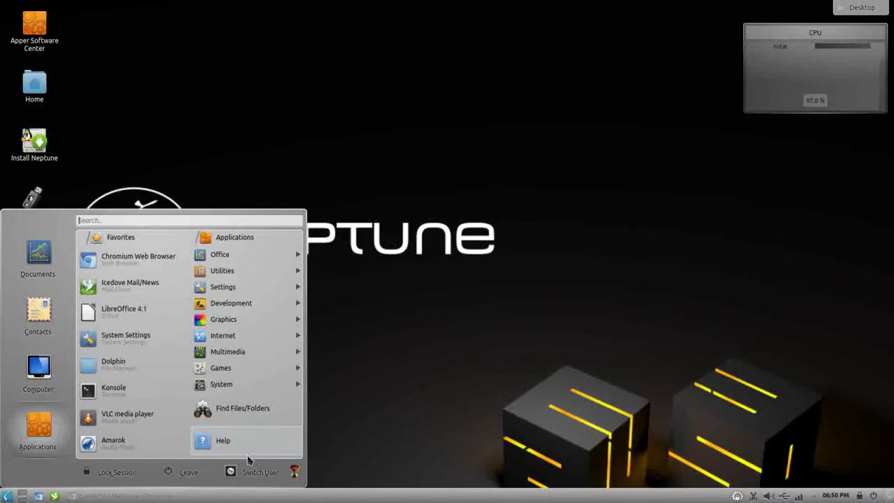
click(236, 257)
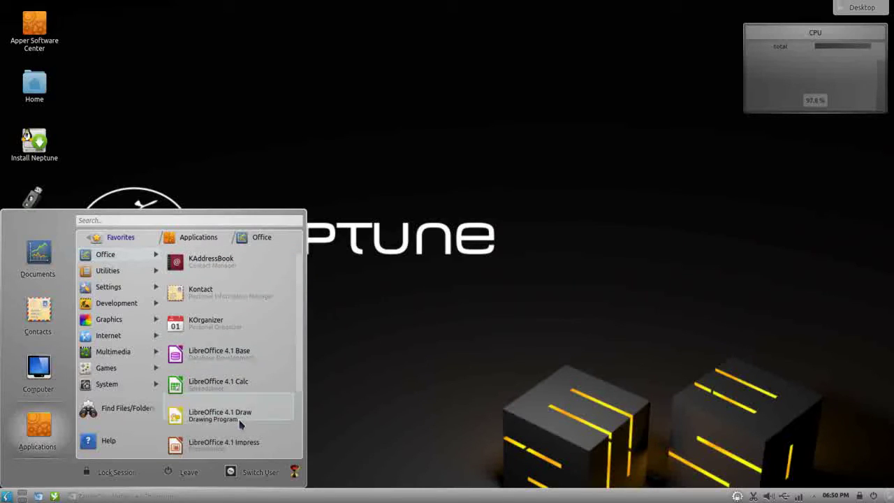
drag(303, 389, 302, 454)
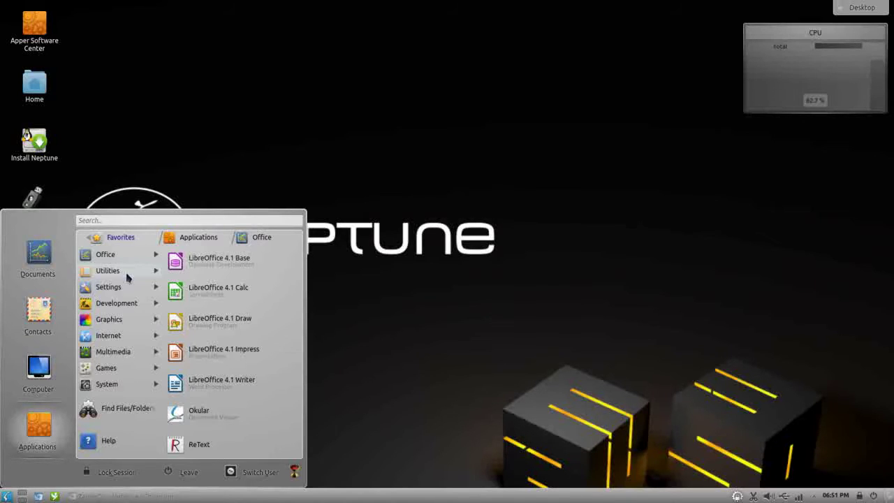
mouse_move(125, 271)
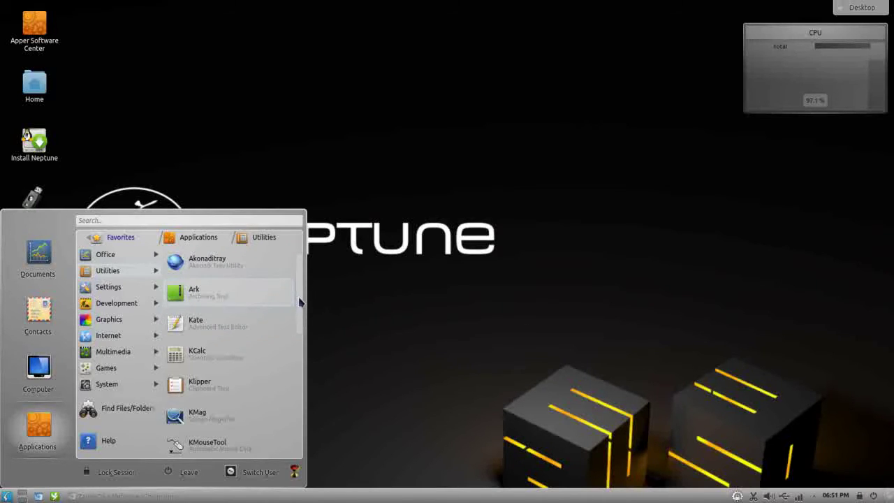
drag(299, 301, 302, 436)
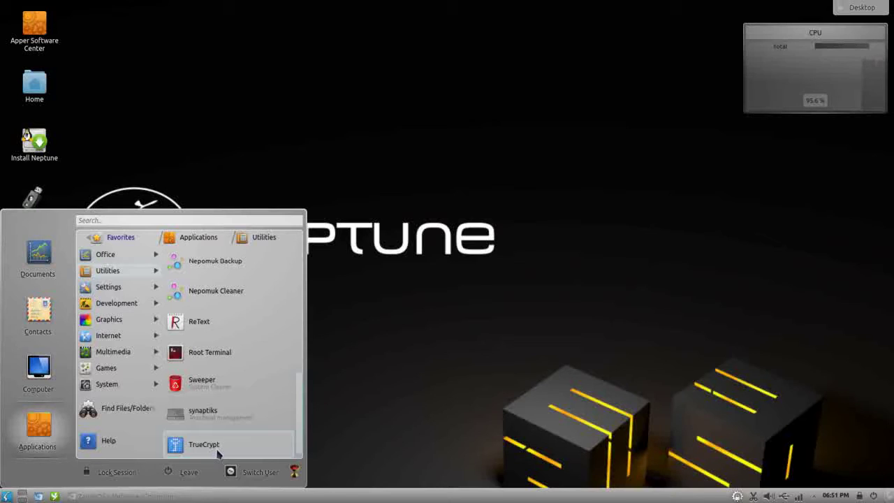
Open the Apper software manager from the Settings applications, look over its package groups and close it
click(130, 290)
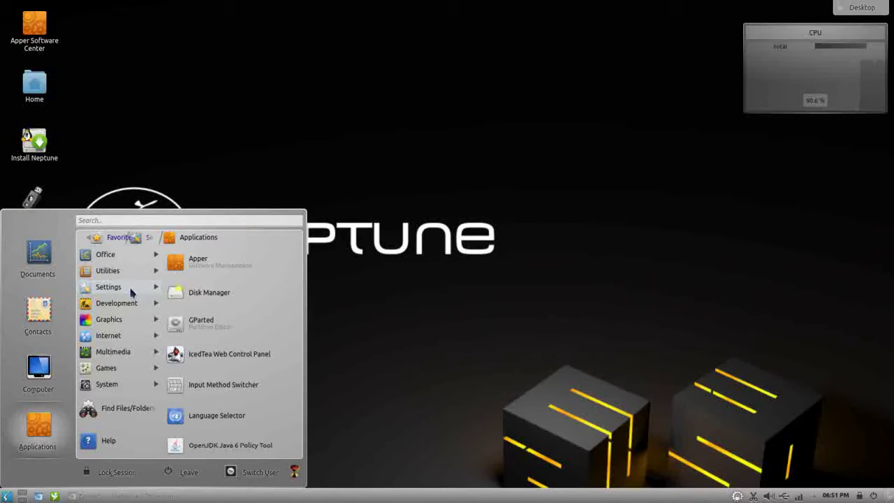
click(213, 266)
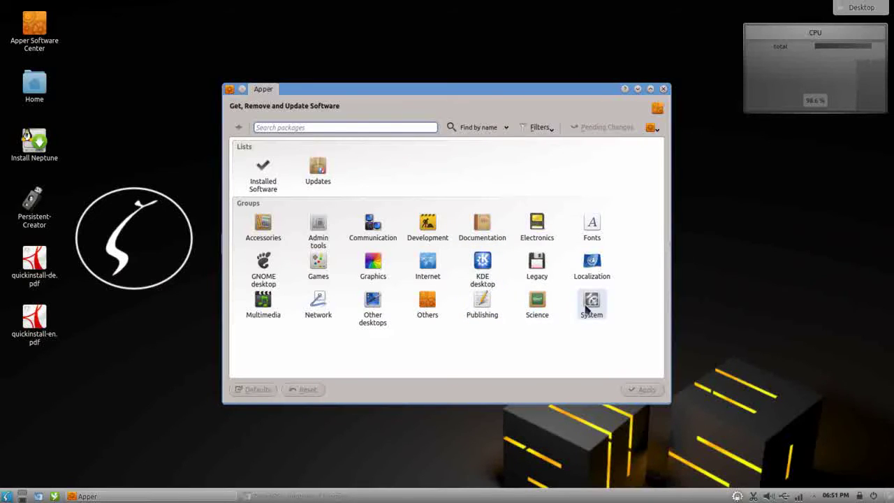
click(663, 89)
Open System Settings from the Settings applications, maximize its window to view all categories, and close it
click(7, 496)
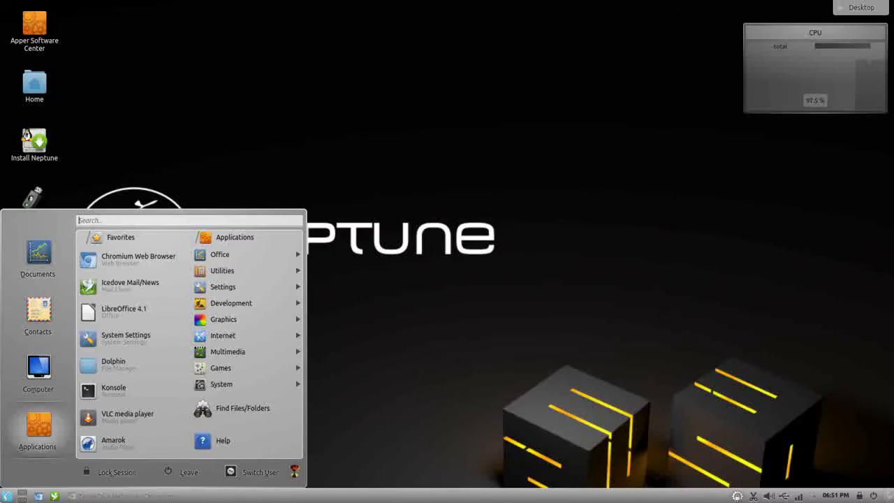
click(238, 287)
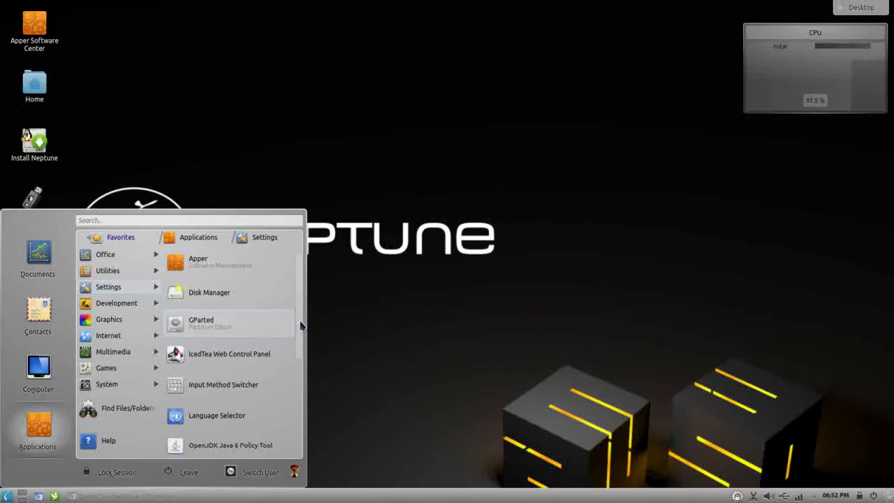
drag(301, 326, 306, 433)
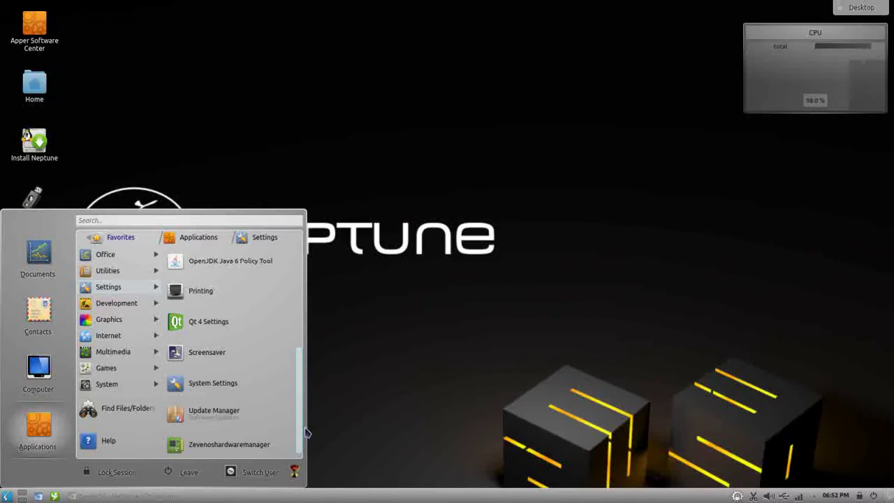
click(235, 387)
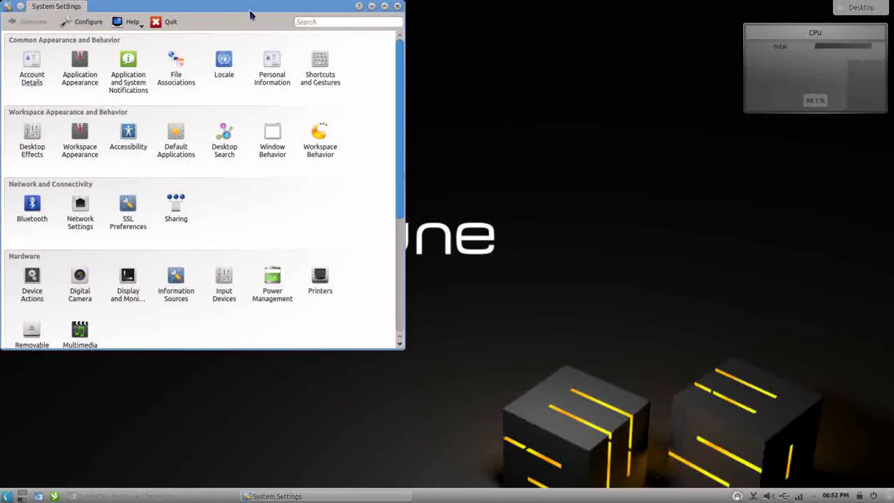
drag(250, 14, 396, 53)
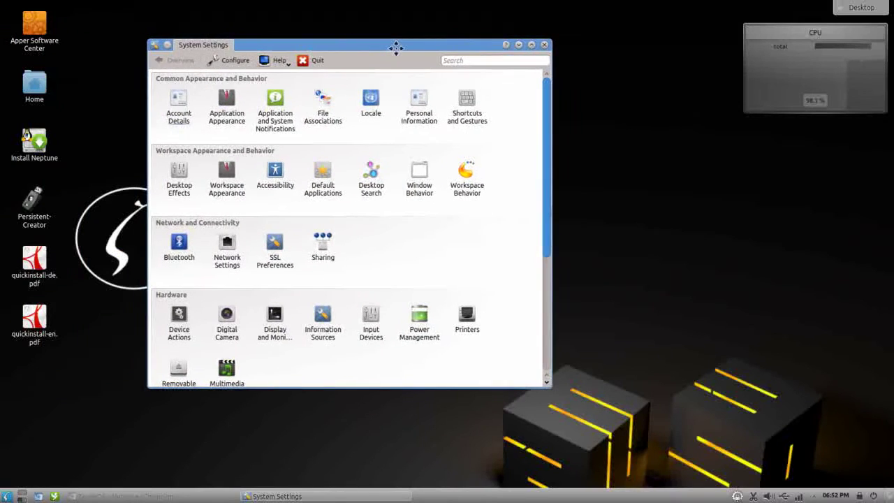
click(531, 46)
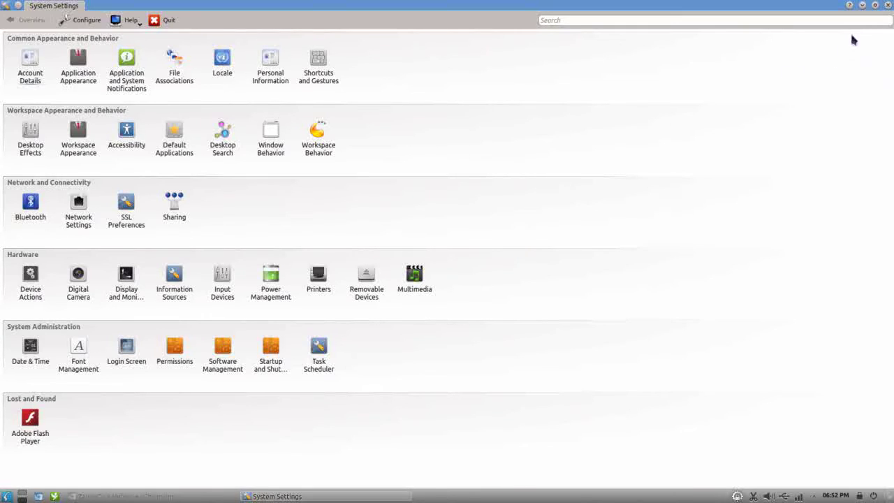
click(888, 5)
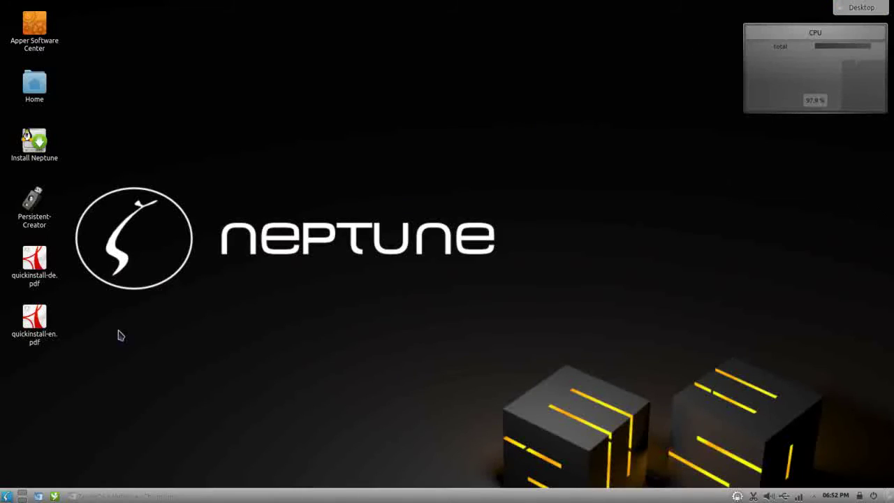
Open Zevenoshardwaremanager from the Settings applications, view its driver options and close it
click(6, 496)
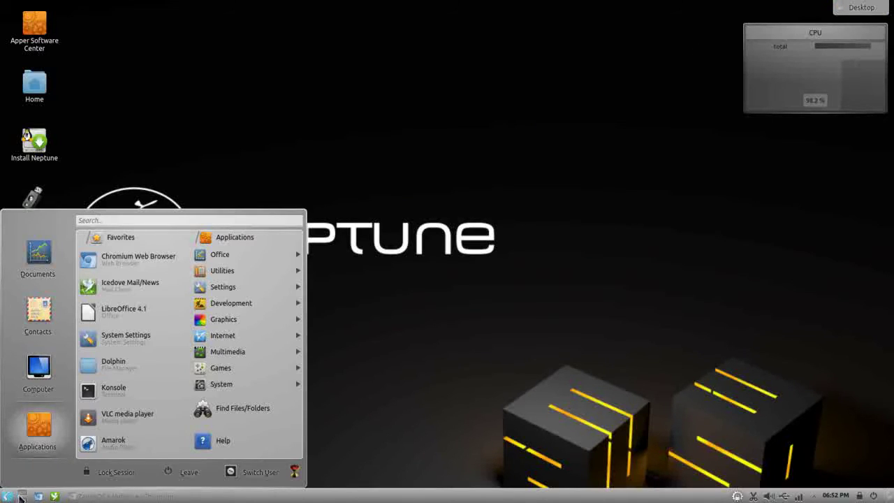
click(236, 288)
drag(299, 289, 299, 415)
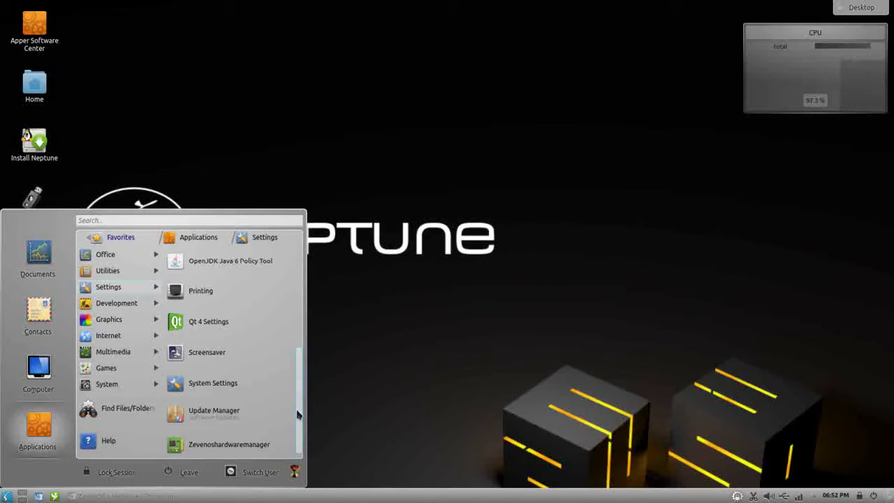
click(259, 449)
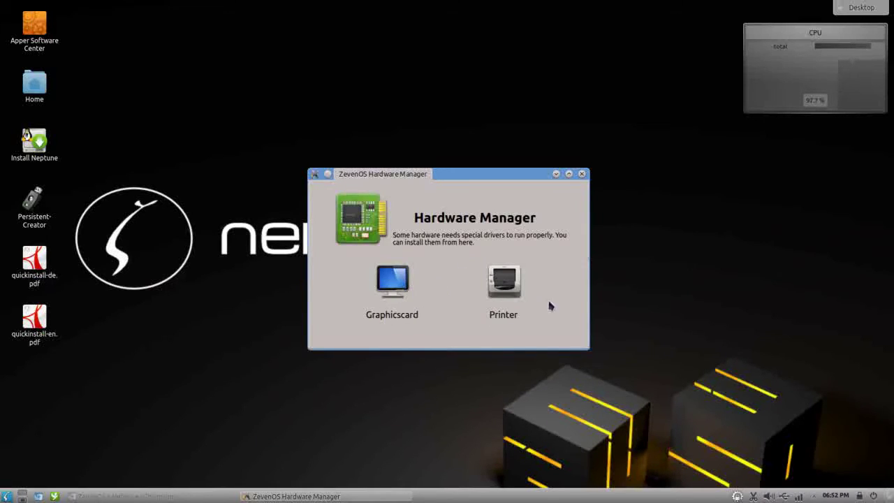
click(583, 174)
Examine the lists of installed Development and Graphics applications in the application launcher
click(4, 496)
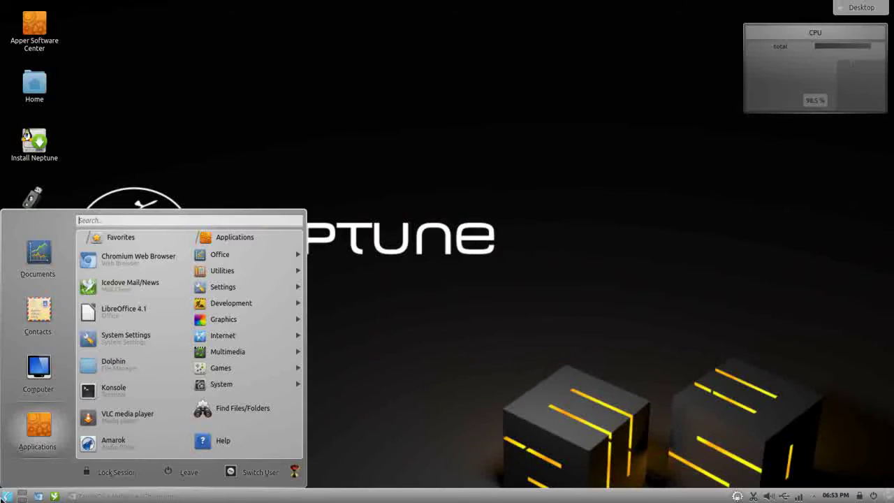
click(254, 305)
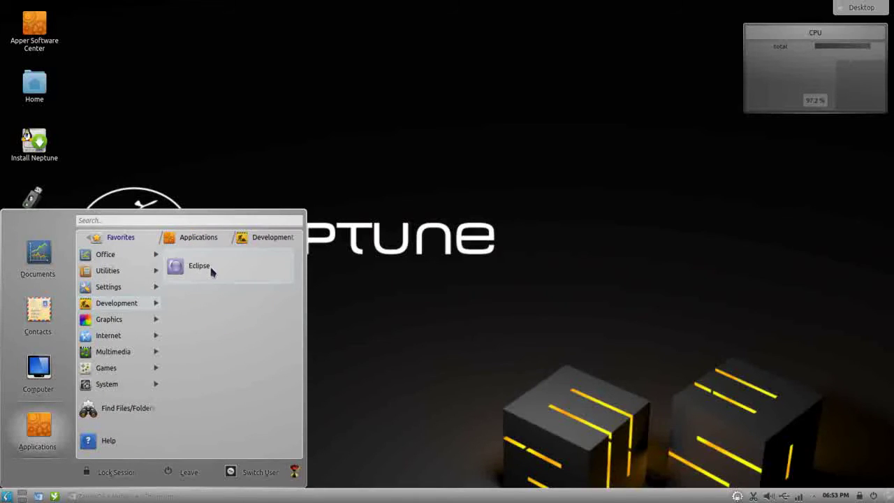
click(136, 321)
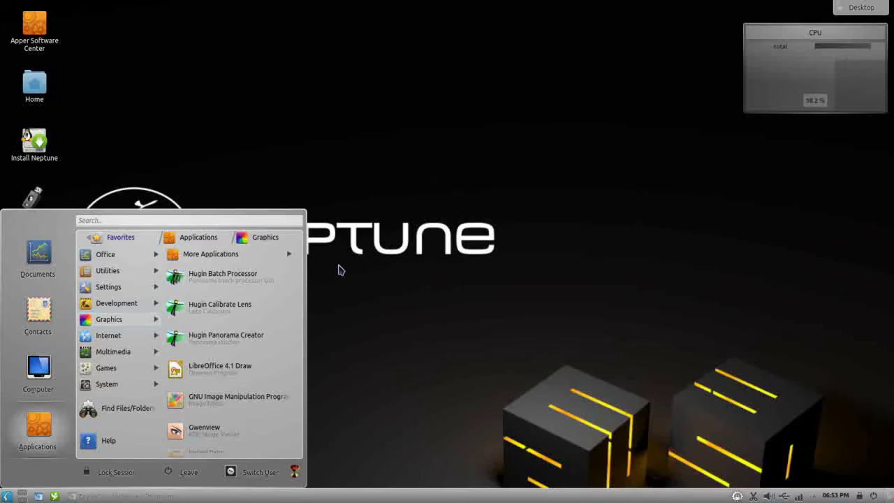
drag(298, 271, 302, 359)
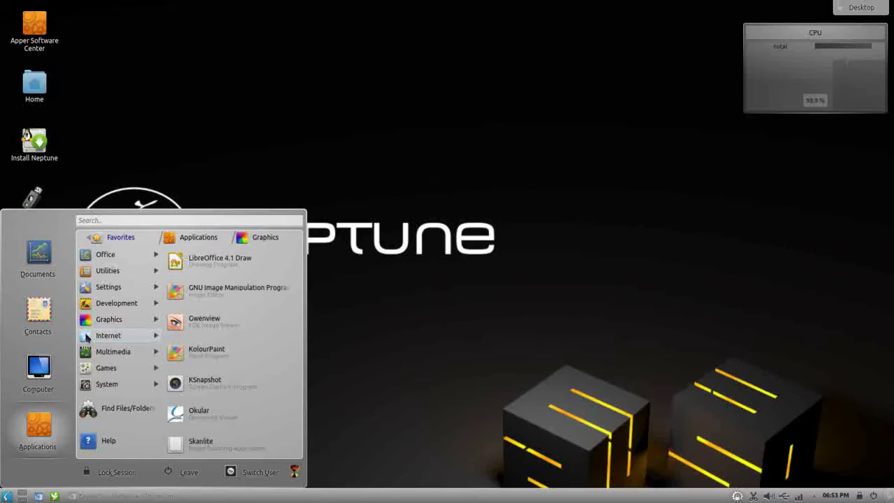
Examine the lists of installed Internet and Multimedia applications in the application launcher
click(87, 337)
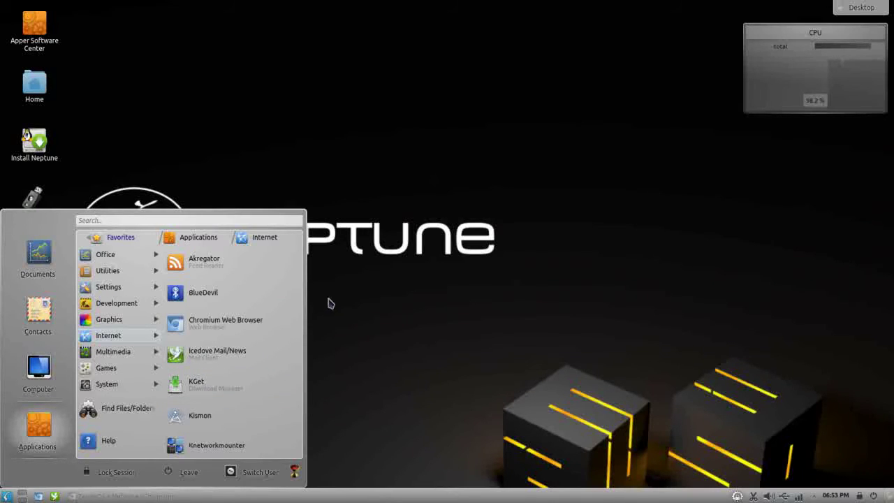
drag(299, 298, 301, 360)
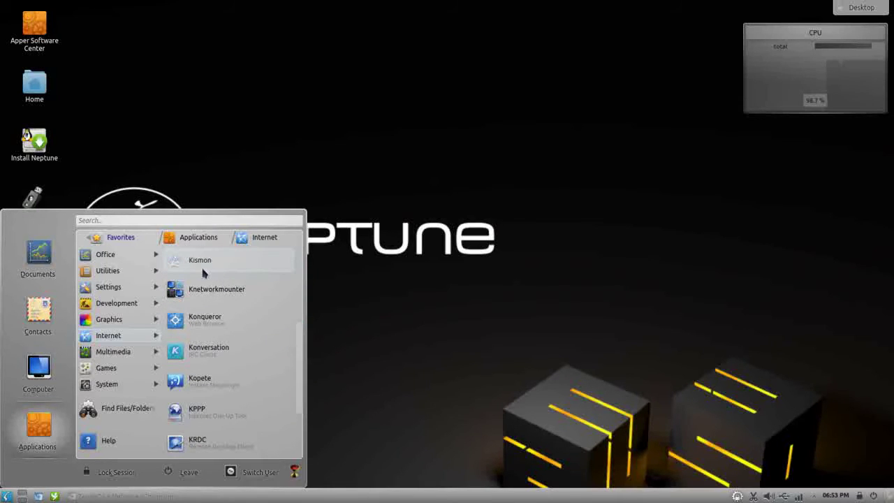
drag(300, 350, 303, 391)
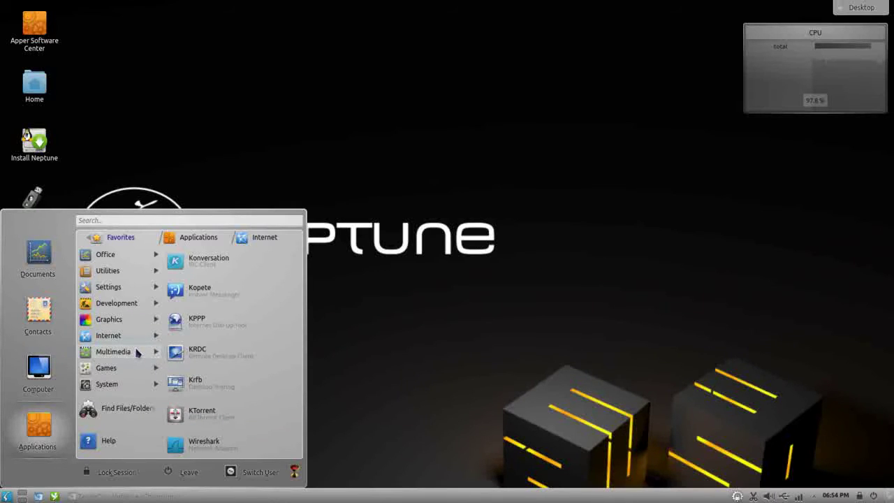
mouse_move(137, 353)
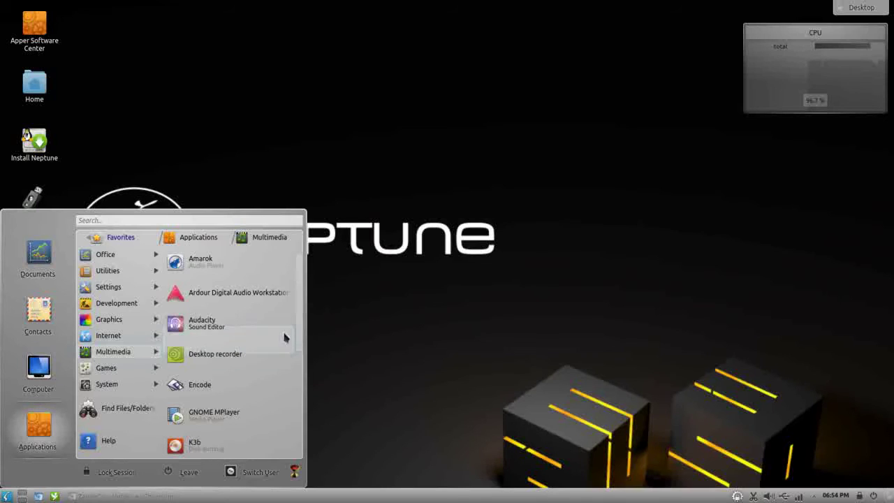
scroll(300, 335, down, 1)
drag(300, 336, 301, 408)
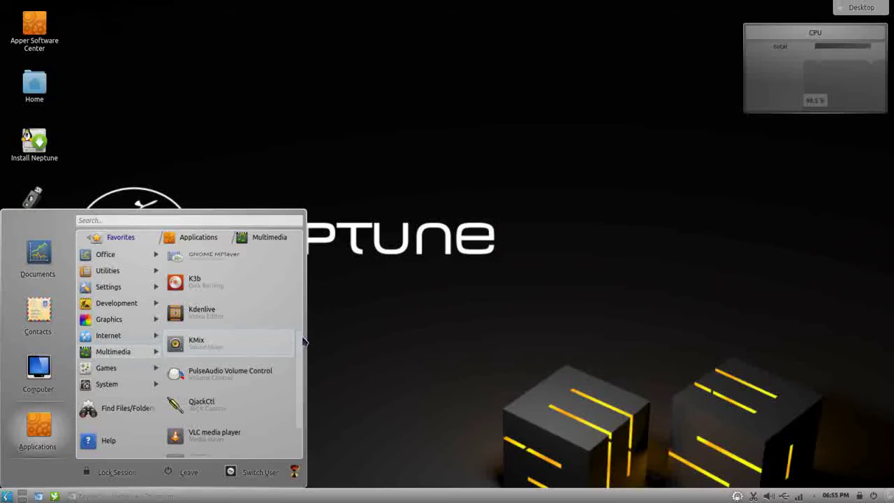
drag(304, 341, 304, 394)
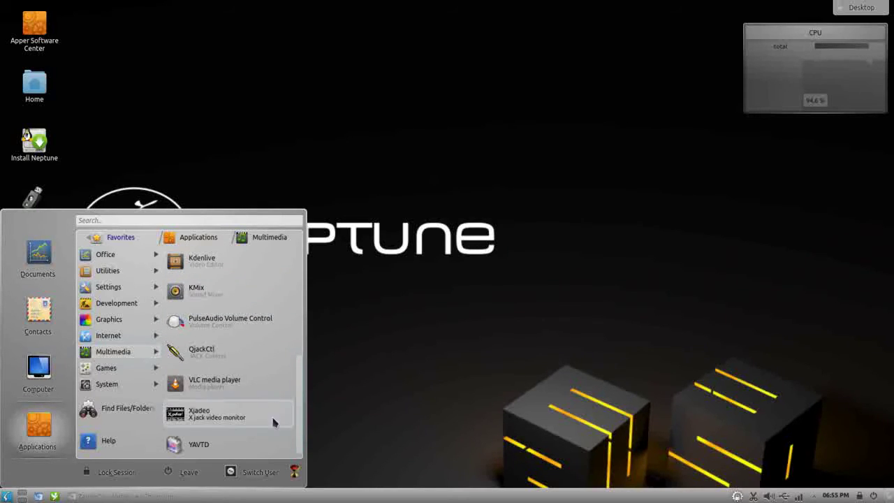
Look over the Games subcategories and the System applications in the application launcher, and close it
click(135, 374)
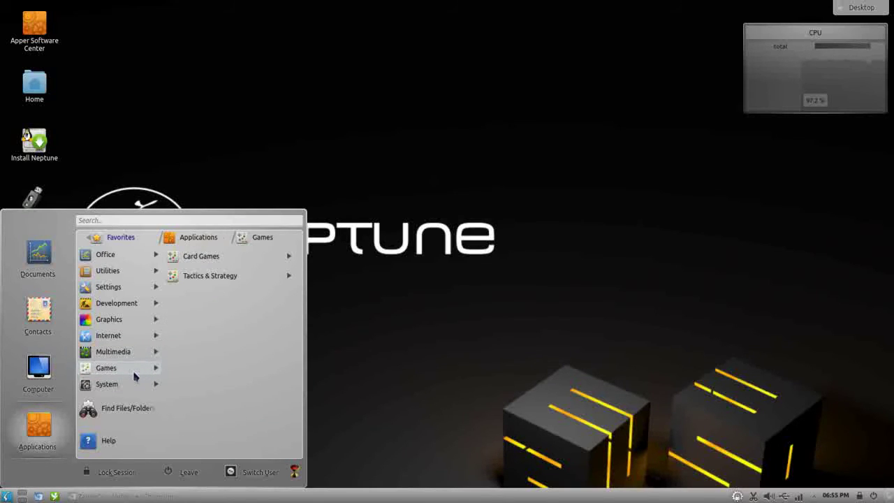
click(223, 277)
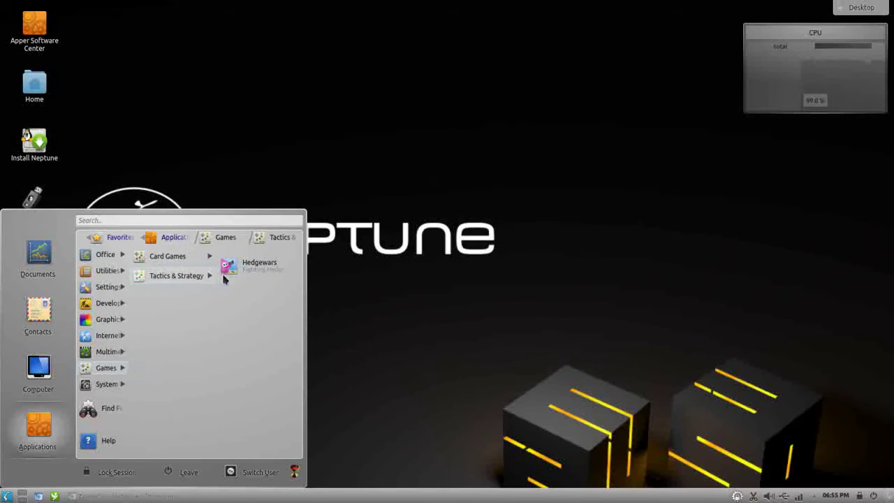
click(175, 266)
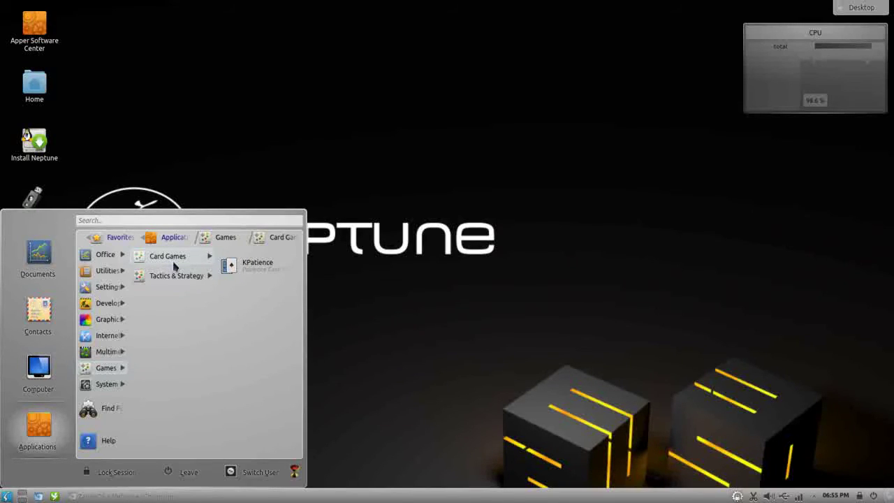
click(116, 388)
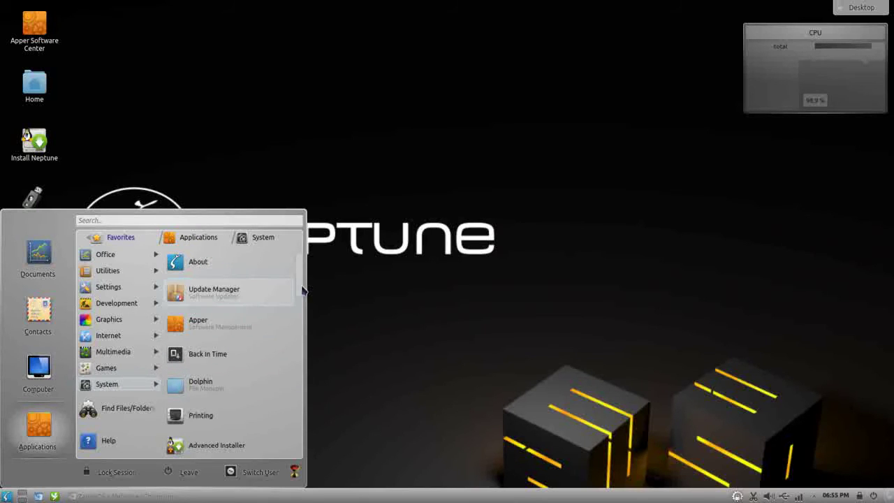
scroll(303, 292, down, 1)
drag(303, 297, 303, 309)
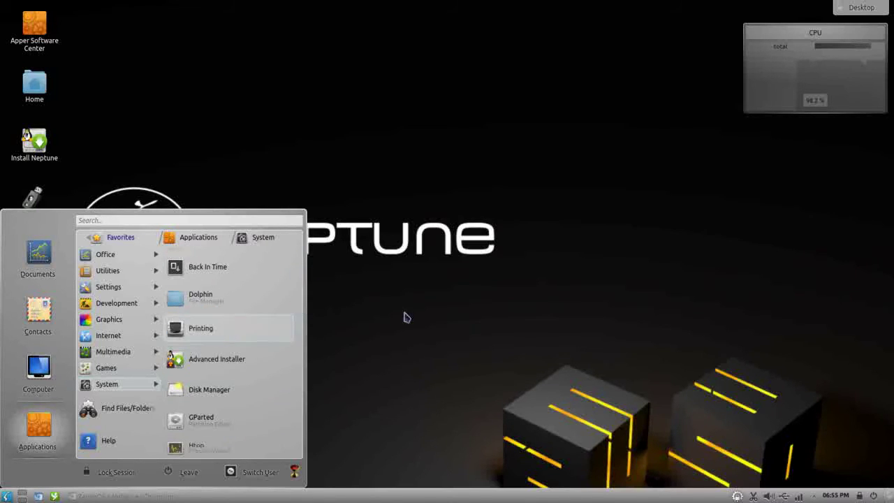
click(441, 308)
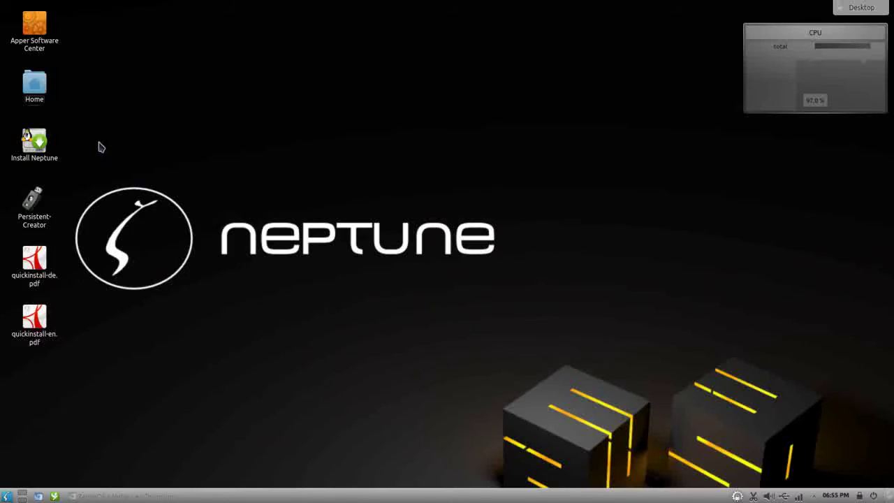
Open the Home folder from the desktop in the Dolphin file manager and maximize its window
click(38, 92)
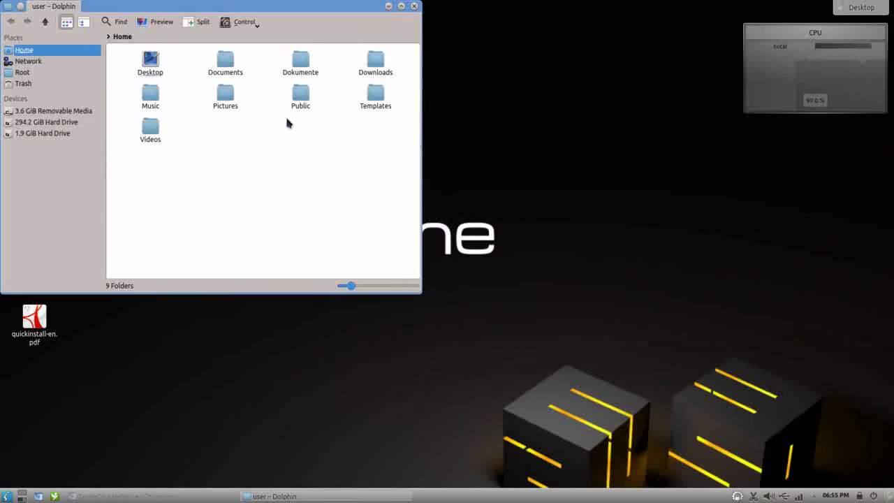
click(402, 7)
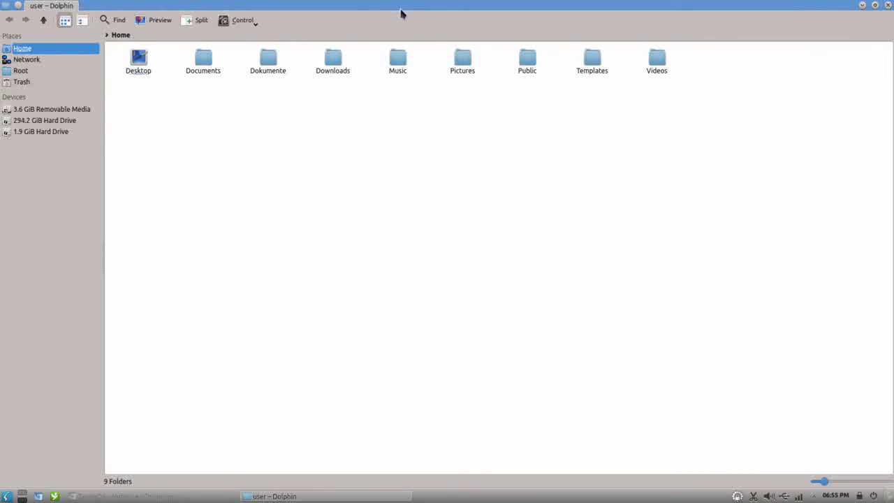
click(403, 34)
Review the file manager's Tools and Panels options and show the Terminal panel
click(255, 21)
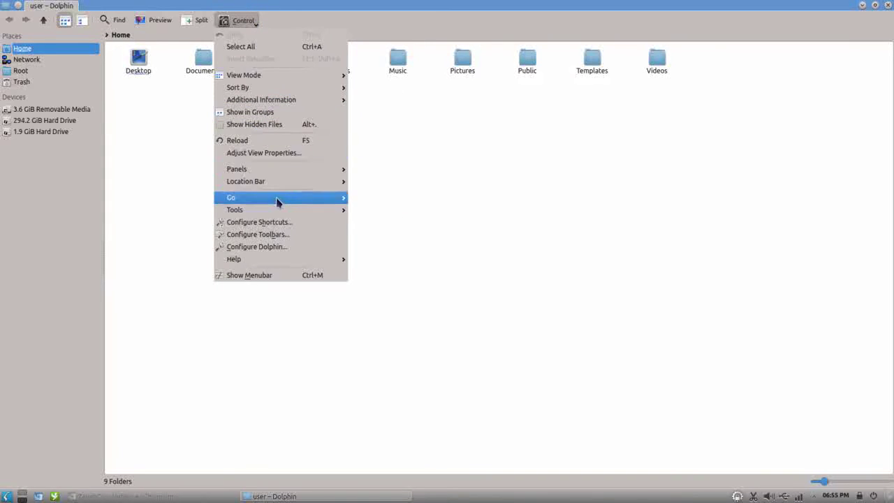
mouse_move(277, 210)
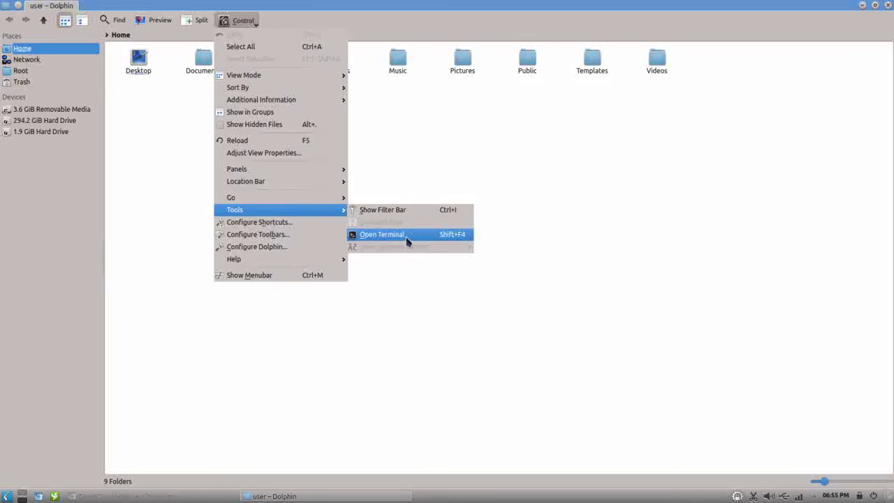
mouse_move(340, 175)
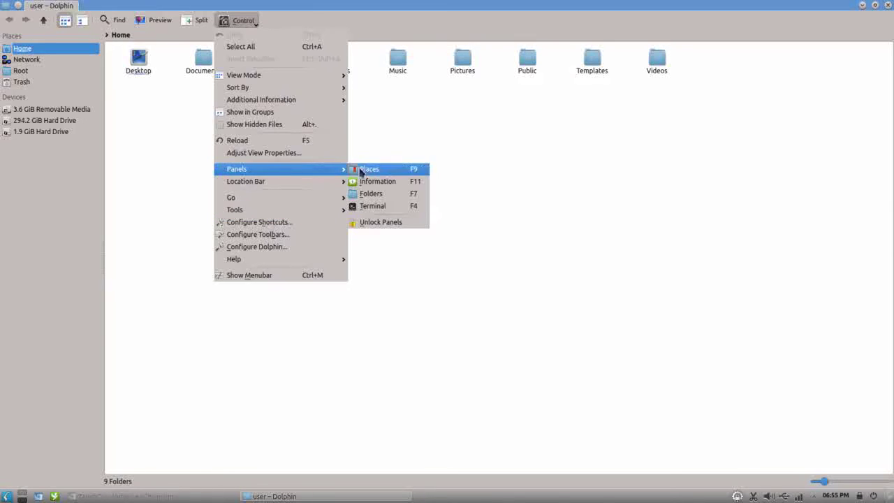
click(375, 210)
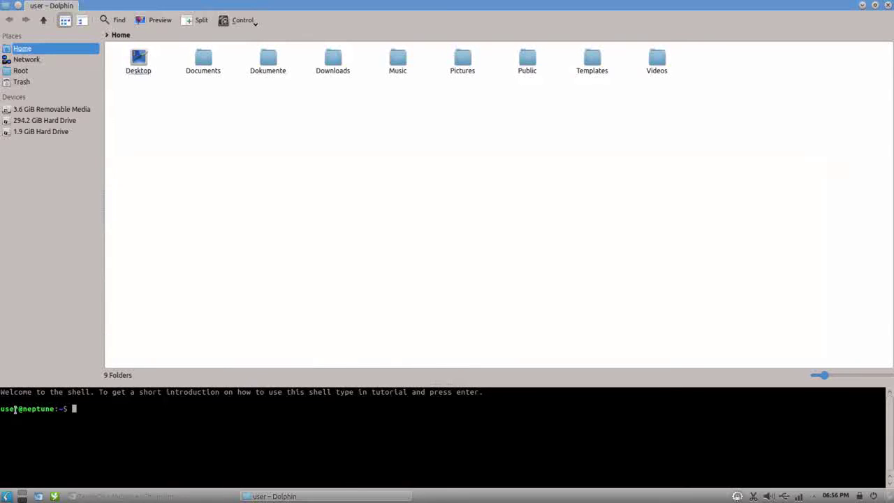
Open the Documents folder, highlight its path and the shell's welcome message in the Terminal panel, and close the file manager
drag(2, 408, 44, 409)
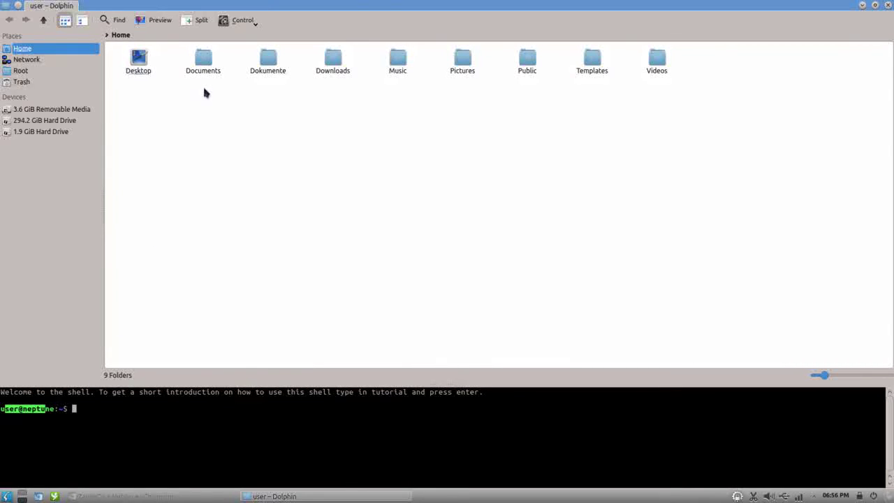
click(204, 62)
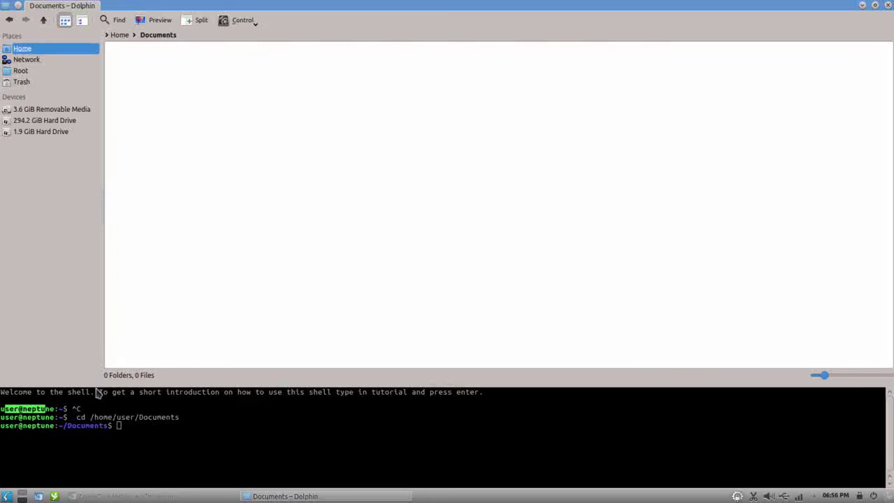
drag(67, 425, 109, 426)
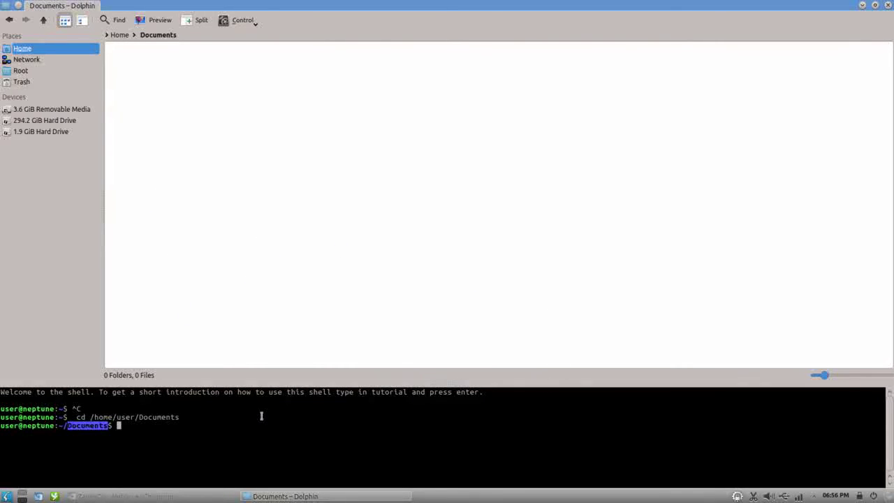
drag(2, 395, 484, 393)
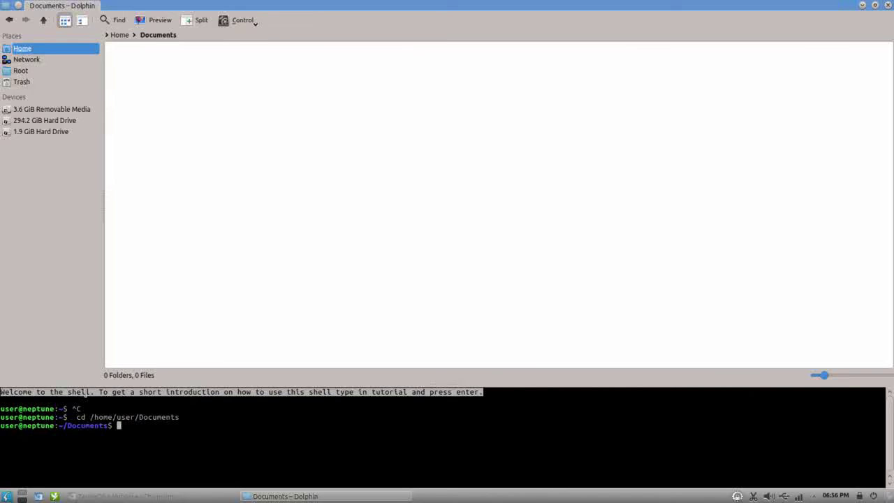
drag(199, 392, 483, 385)
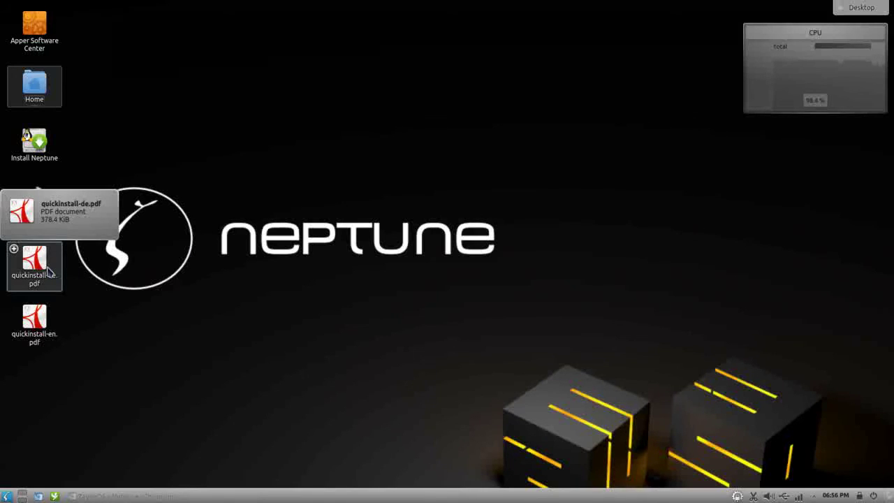
Open quickinstall-en.pdf from the desktop, view the installation guide in a maximized window and close it
click(44, 315)
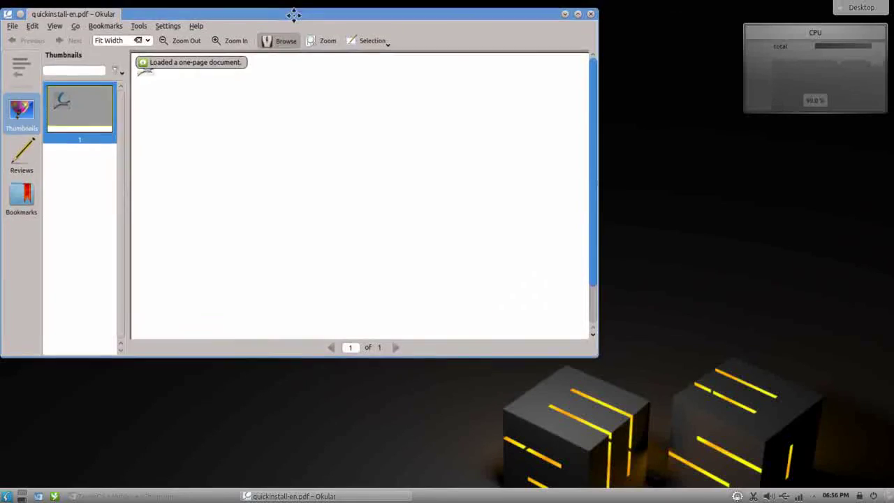
drag(296, 11, 429, 53)
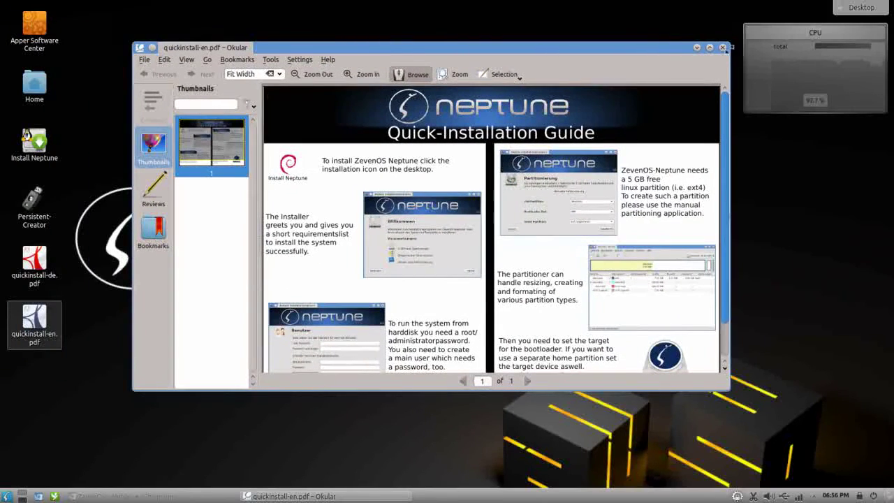
click(710, 48)
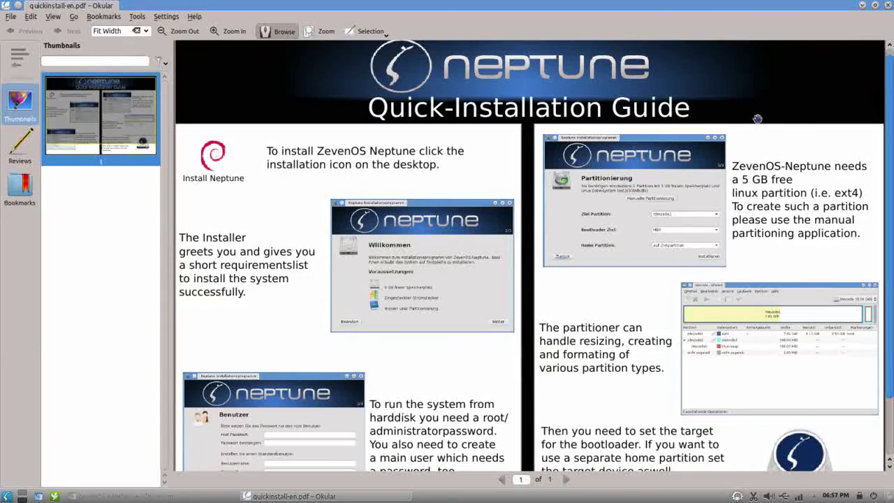
scroll(891, 124, down, 1)
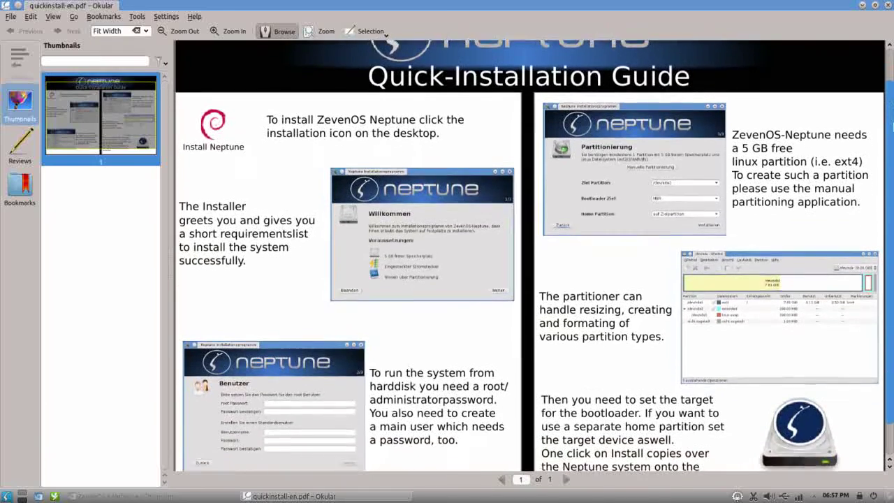
click(888, 5)
Switch to the ZevenOS Neptune page in Chromium, look over its description and technical data, and close the window
click(38, 496)
click(105, 496)
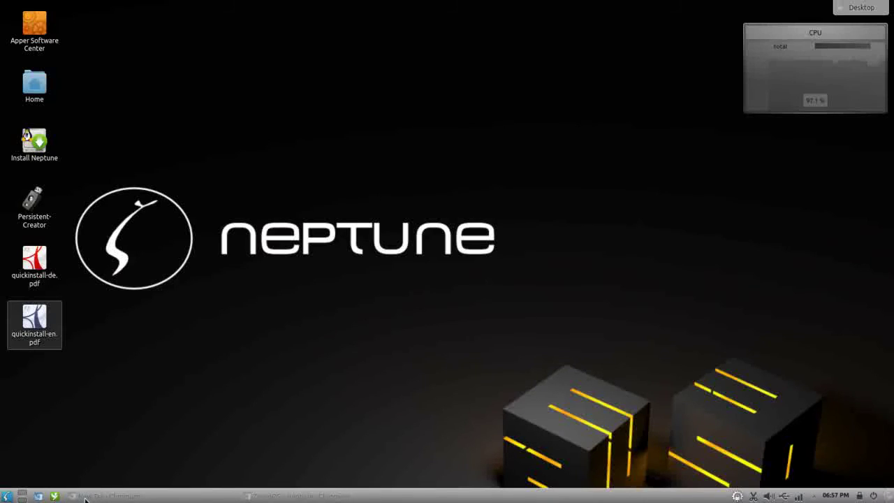
click(292, 497)
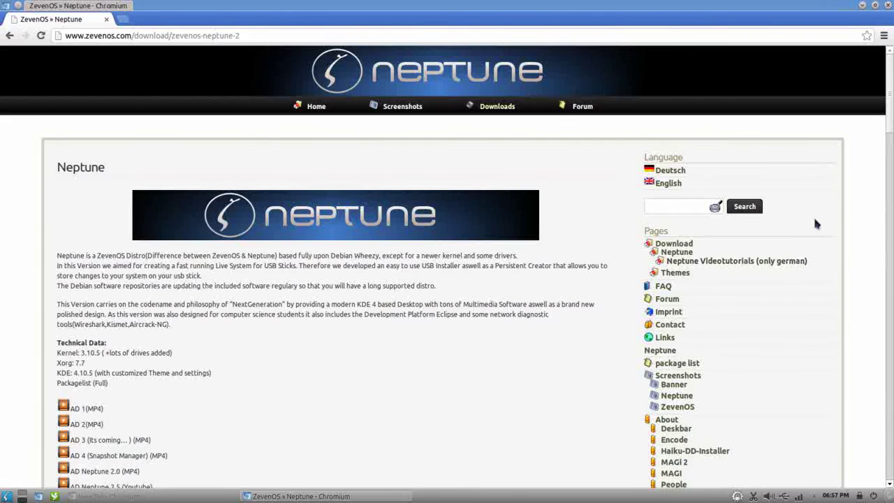
scroll(889, 120, down, 3)
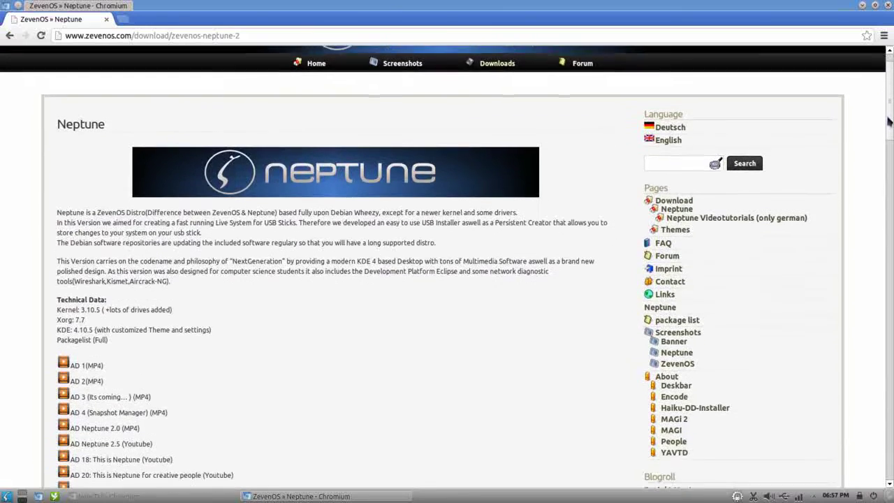
scroll(888, 121, down, 2)
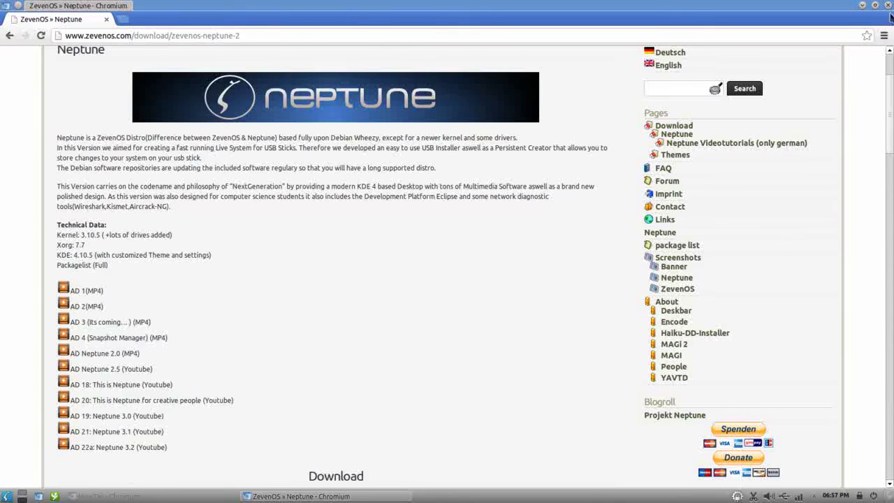
click(889, 5)
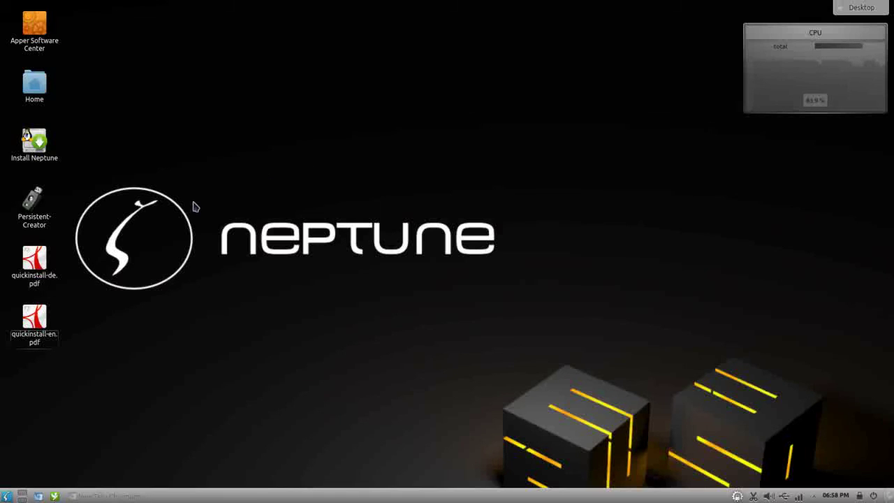
Open Persistent-Creator from the desktop, close it after viewing its options, and switch to Desktop 1 with the Kdenlive project
click(23, 218)
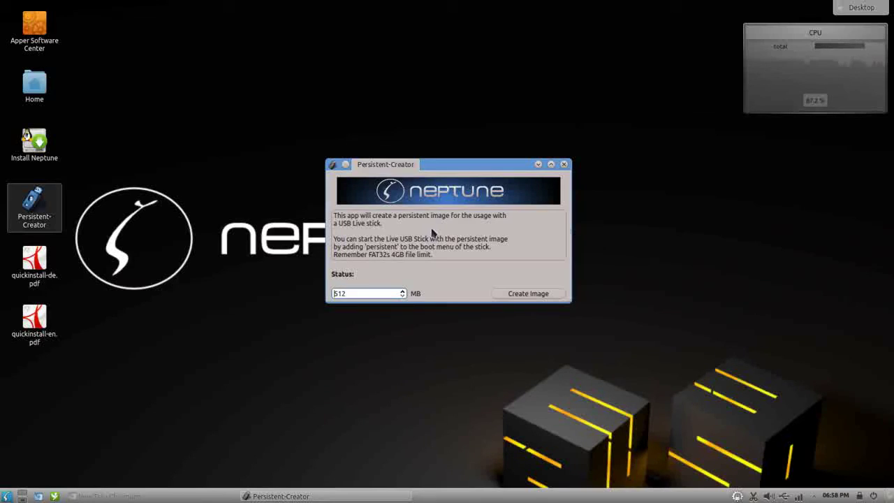
click(564, 165)
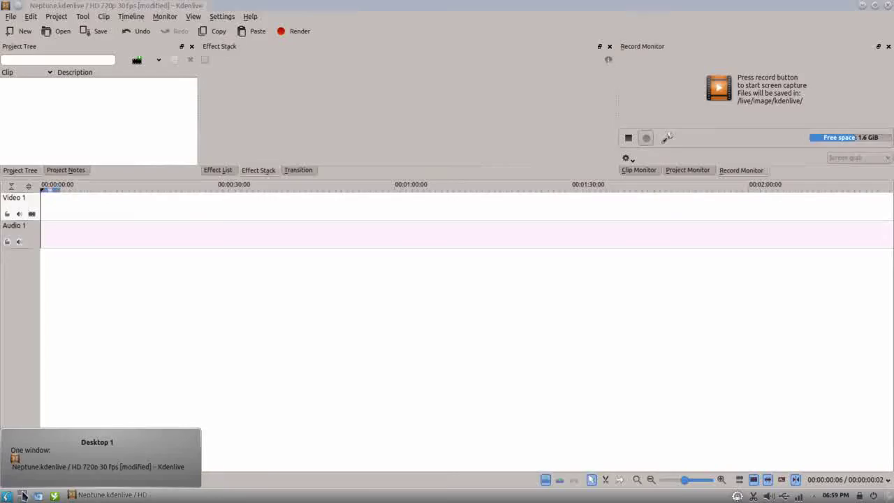
click(22, 495)
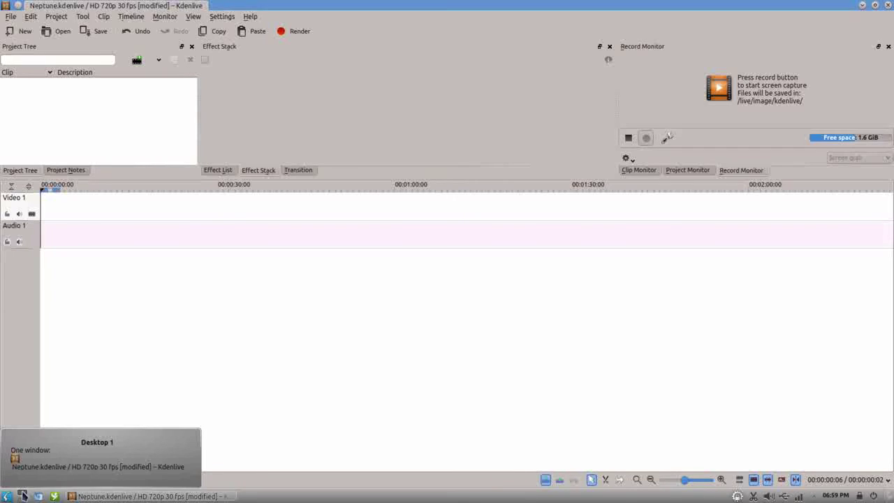